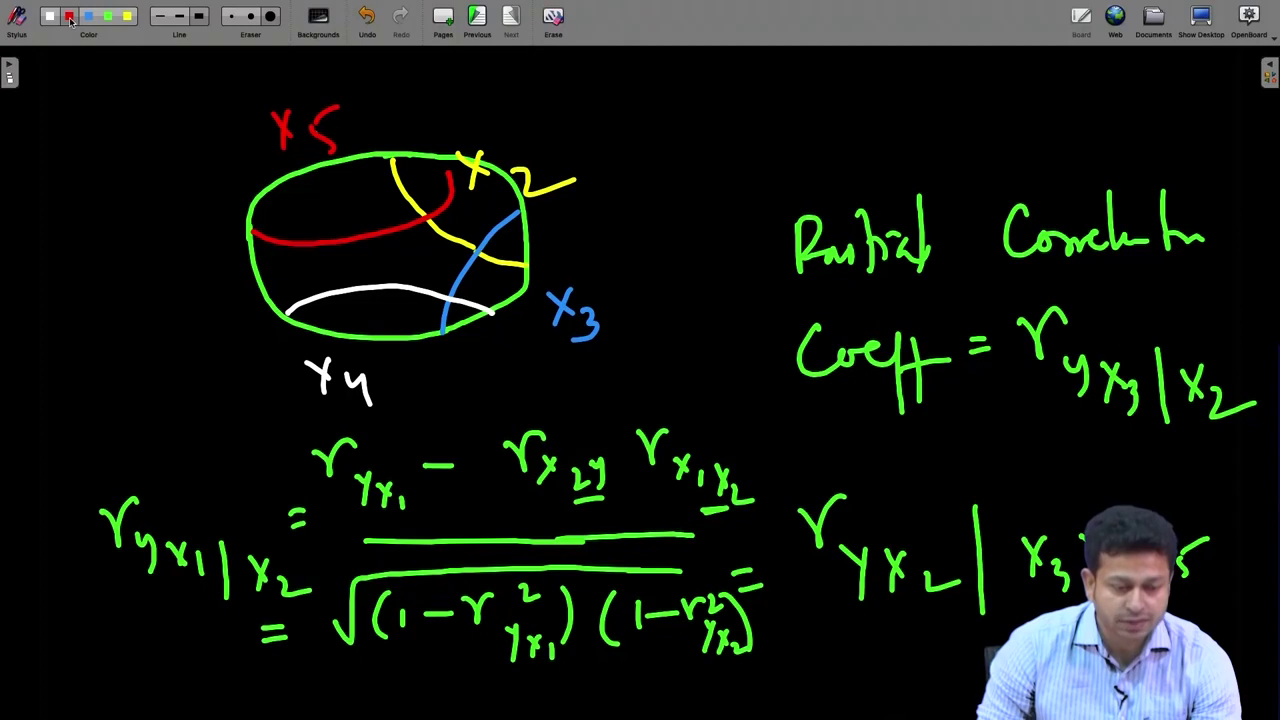
# Step: Hatch the X5 region inside the ellipse with red vertical strokes
pyautogui.moveTo(281, 183); pyautogui.dragTo(268, 237)
pyautogui.moveTo(306, 177); pyautogui.dragTo(291, 240)
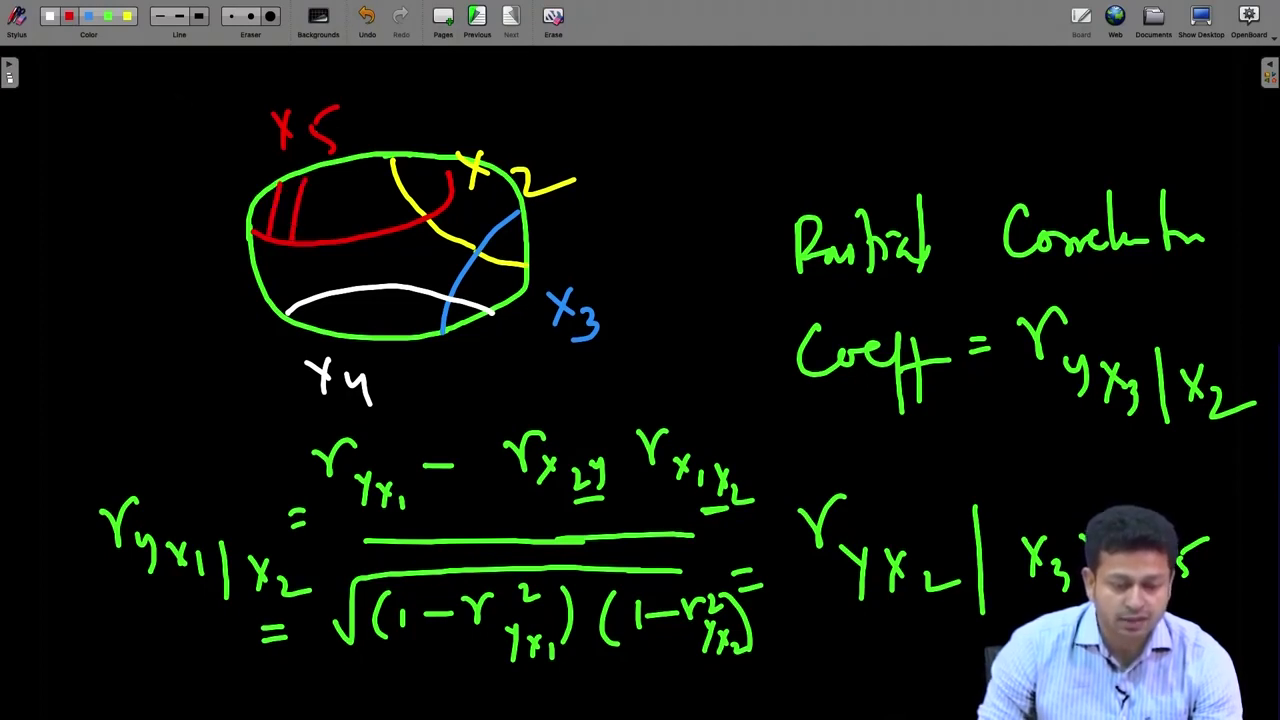
pyautogui.moveTo(328, 172); pyautogui.dragTo(314, 237)
pyautogui.moveTo(362, 161); pyautogui.dragTo(348, 227)
pyautogui.moveTo(397, 156); pyautogui.dragTo(384, 213)
pyautogui.moveTo(428, 154); pyautogui.dragTo(418, 222)
pyautogui.moveTo(444, 164)
pyautogui.mouseDown()
pyautogui.moveTo(432, 204)
pyautogui.moveTo(348, 236)
pyautogui.mouseUp()
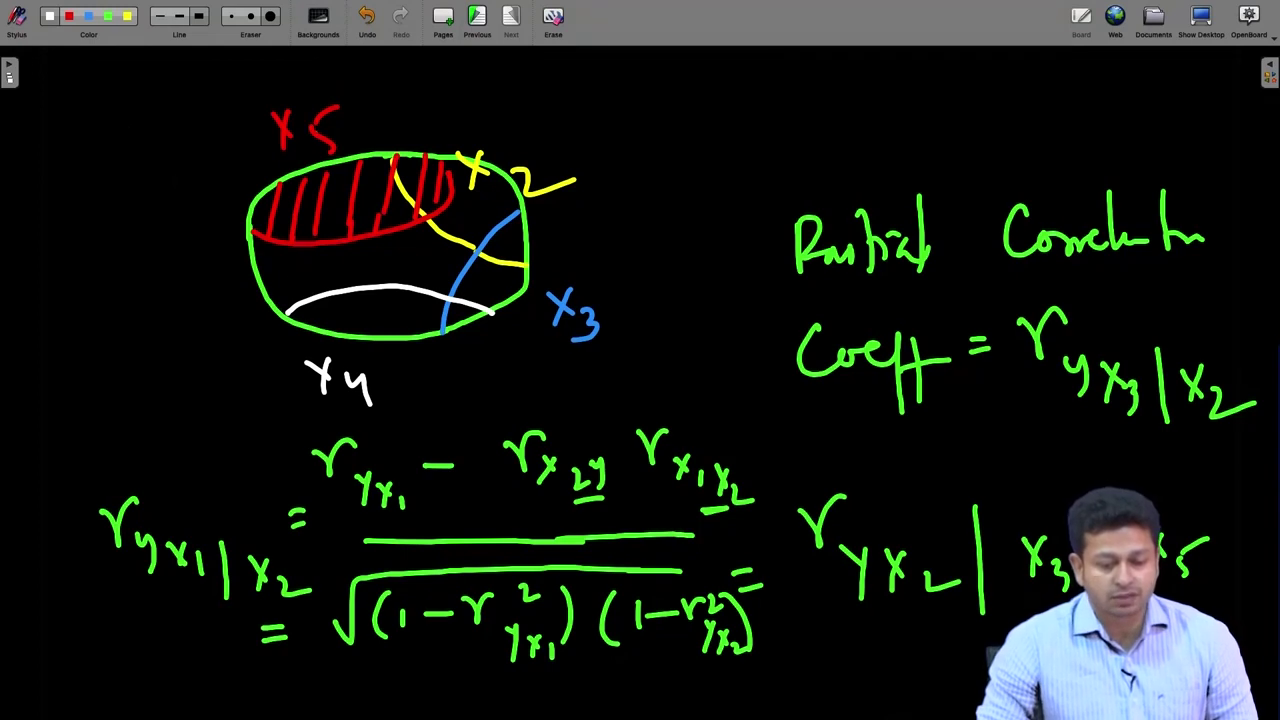
# Step: Hatch the X4 region with white vertical strokes
pyautogui.moveTo(314, 301)
pyautogui.mouseDown()
pyautogui.moveTo(312, 328)
pyautogui.moveTo(389, 342)
pyautogui.mouseUp()
pyautogui.moveTo(421, 301); pyautogui.dragTo(413, 338)
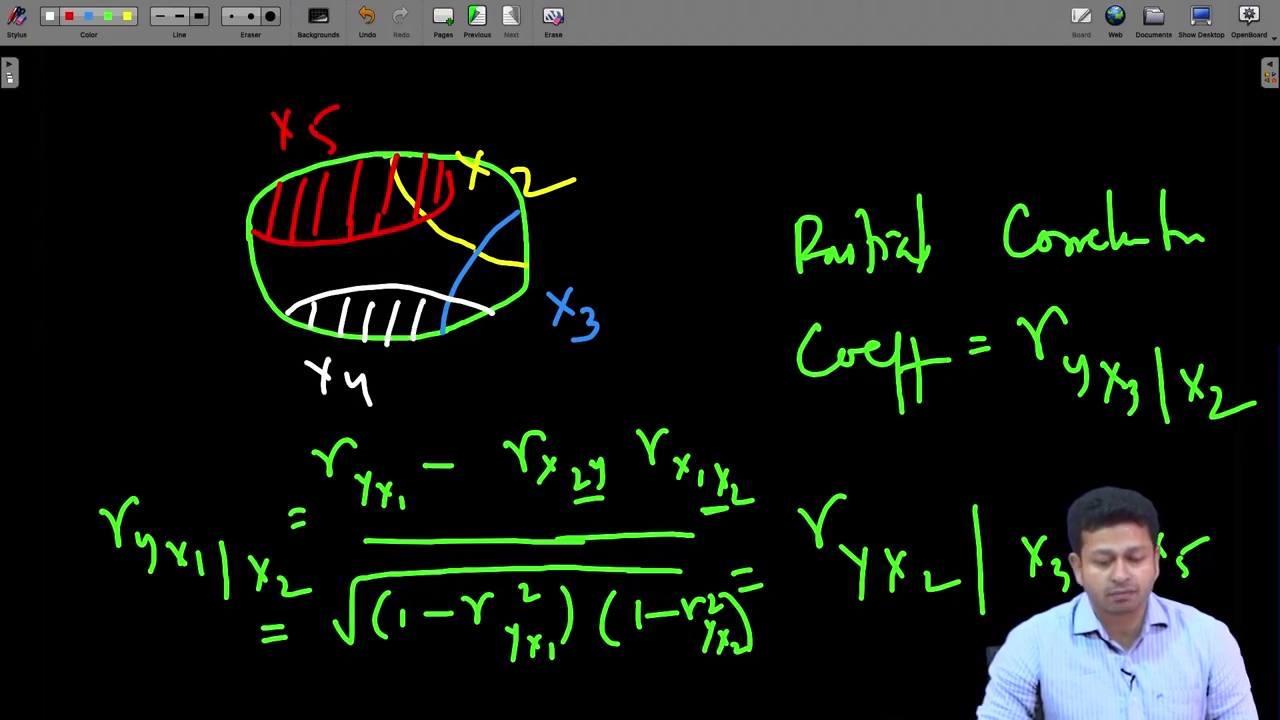
pyautogui.moveTo(450, 300)
pyautogui.mouseDown()
pyautogui.moveTo(441, 336)
pyautogui.moveTo(458, 326)
pyautogui.mouseUp()
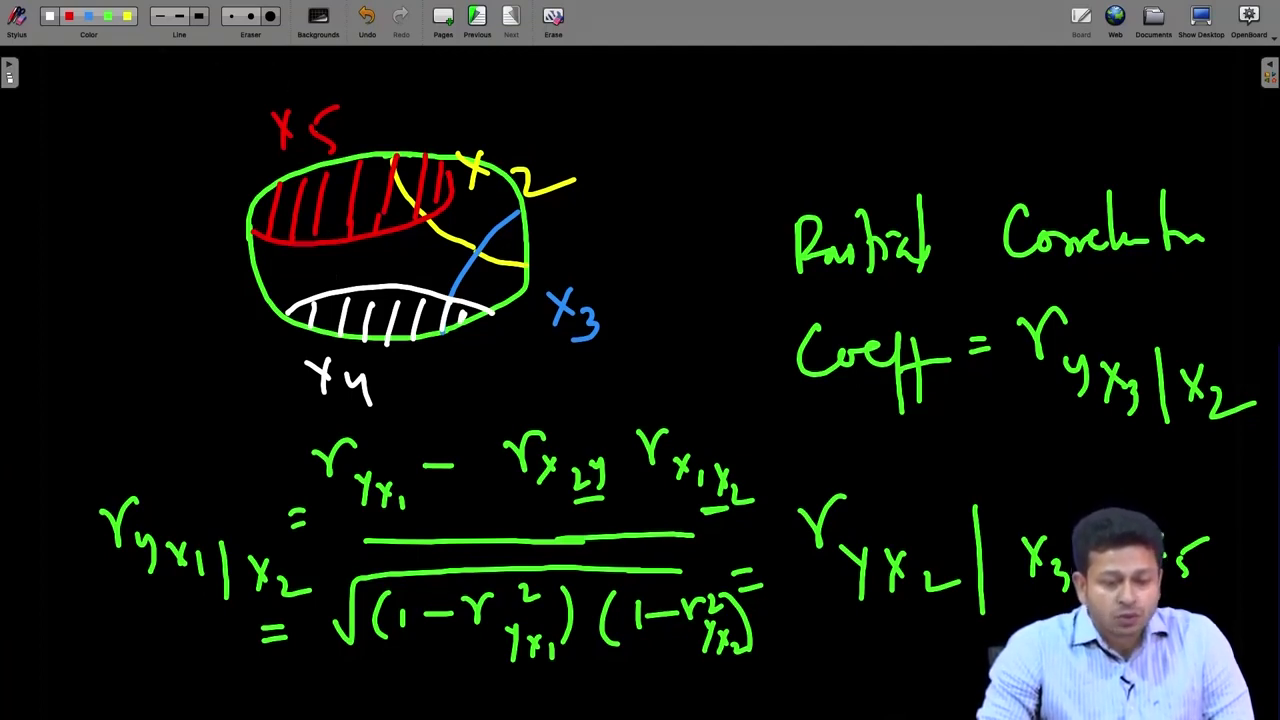
# Step: Scribble yellow over the X2 overlap and blue over the X3 overlap
pyautogui.click(127, 17)
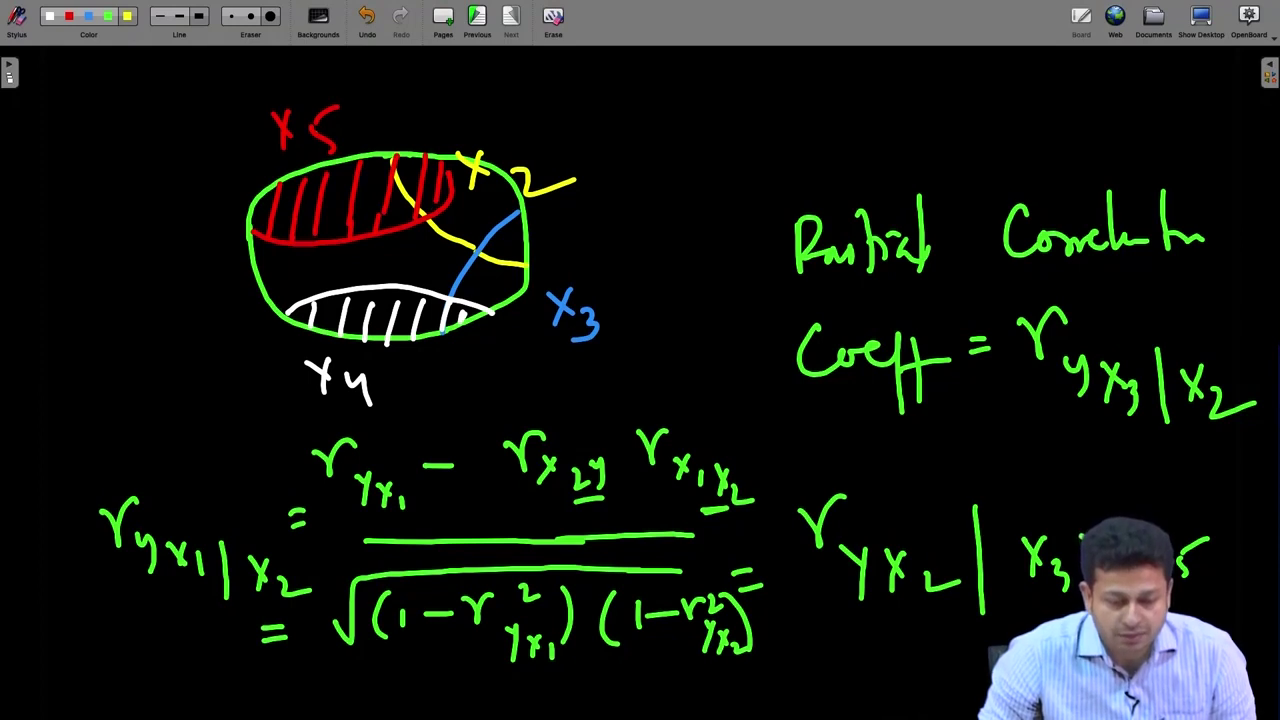
pyautogui.moveTo(442, 216)
pyautogui.mouseDown()
pyautogui.moveTo(462, 236)
pyautogui.moveTo(490, 218)
pyautogui.moveTo(466, 210)
pyautogui.moveTo(466, 194)
pyautogui.moveTo(458, 216)
pyautogui.moveTo(478, 180)
pyautogui.moveTo(494, 210)
pyautogui.moveTo(508, 192)
pyautogui.mouseUp()
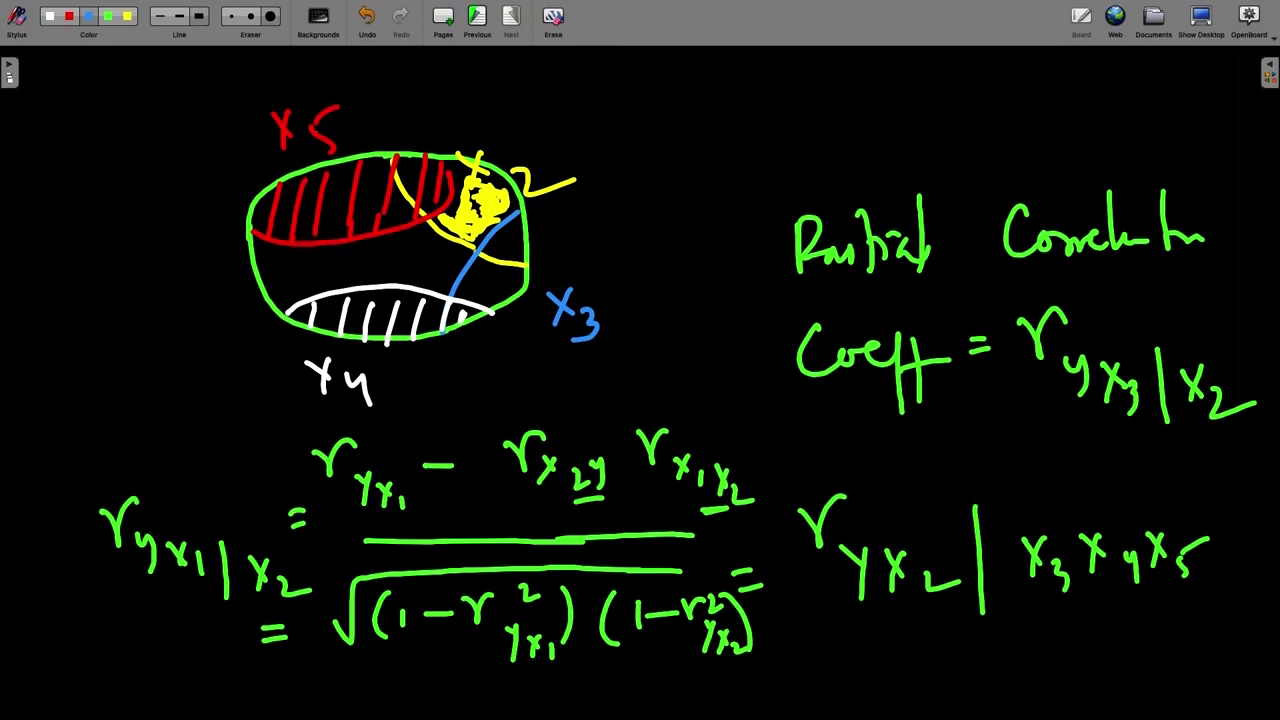
pyautogui.moveTo(458, 295)
pyautogui.mouseDown()
pyautogui.moveTo(482, 280)
pyautogui.moveTo(510, 290)
pyautogui.moveTo(488, 265)
pyautogui.moveTo(515, 278)
pyautogui.moveTo(496, 265)
pyautogui.moveTo(465, 280)
pyautogui.mouseUp()
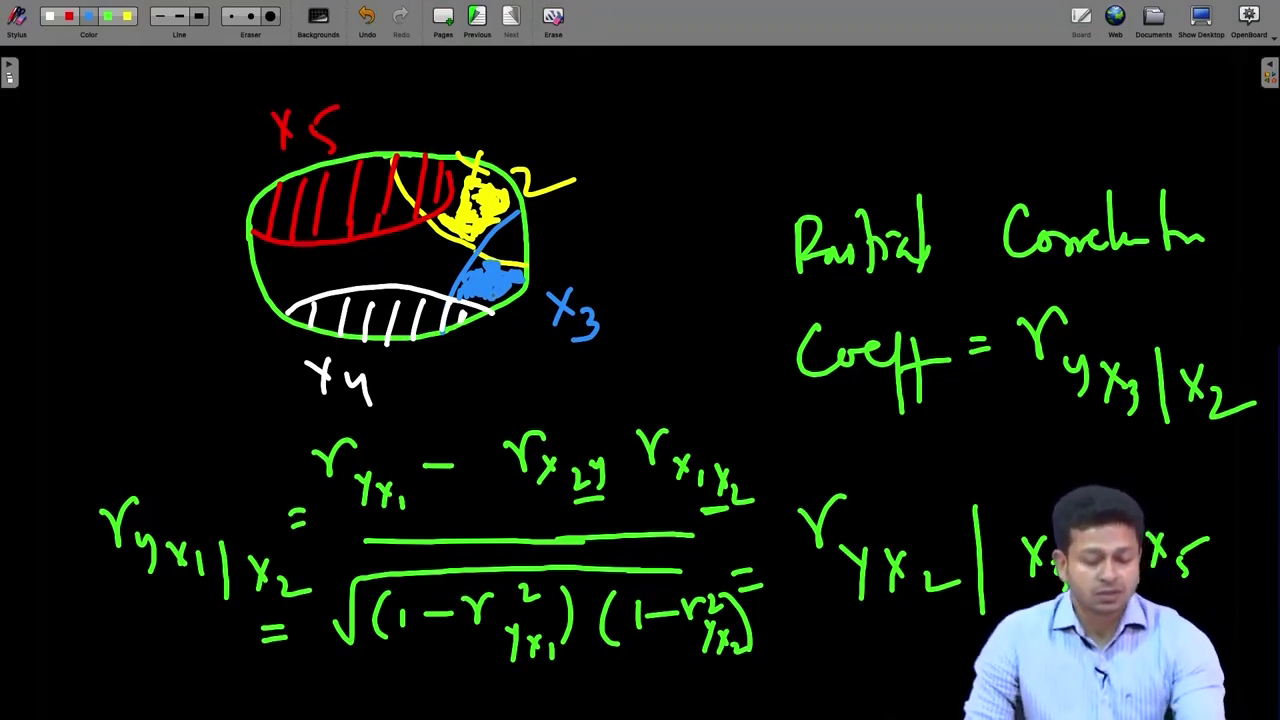
# Step: In Stata, run pcorr for lnoutput with lncapital, lnlabor, labor and capital
pyautogui.press('super+Tab')
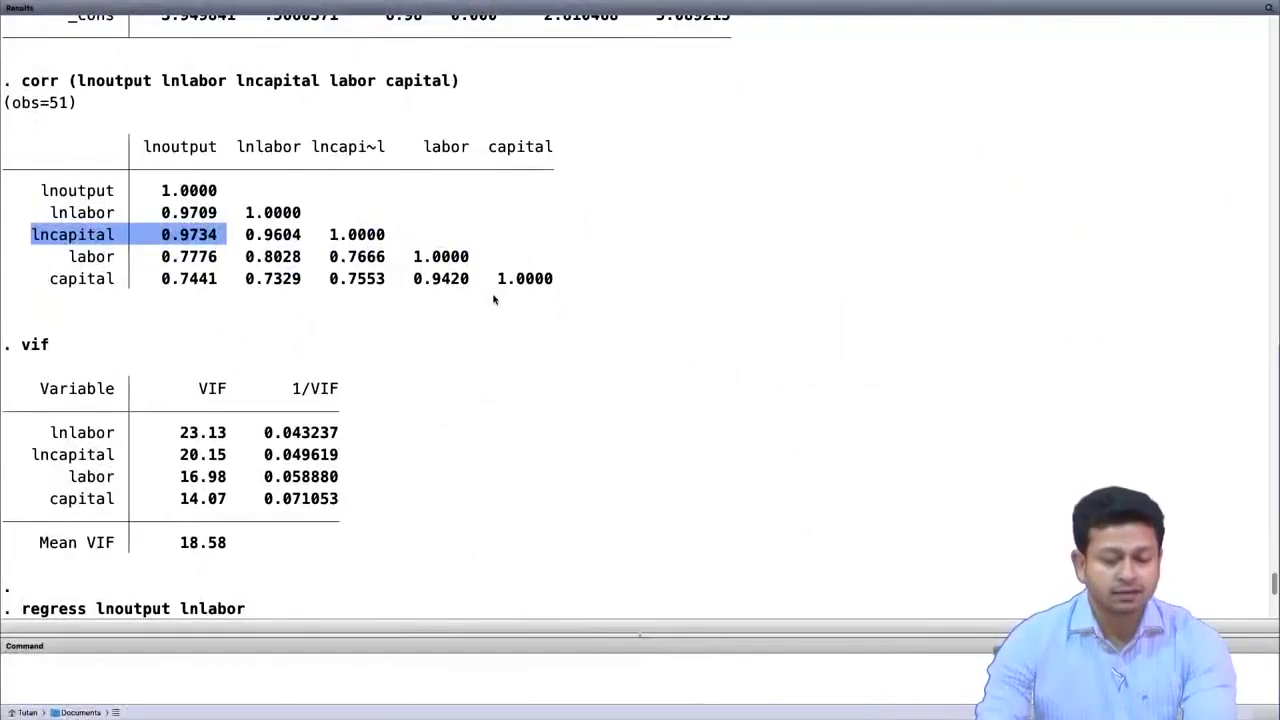
pyautogui.click(494, 457)
pyautogui.scroll(-2, 494, 458)
pyautogui.scroll(-4, 494, 457)
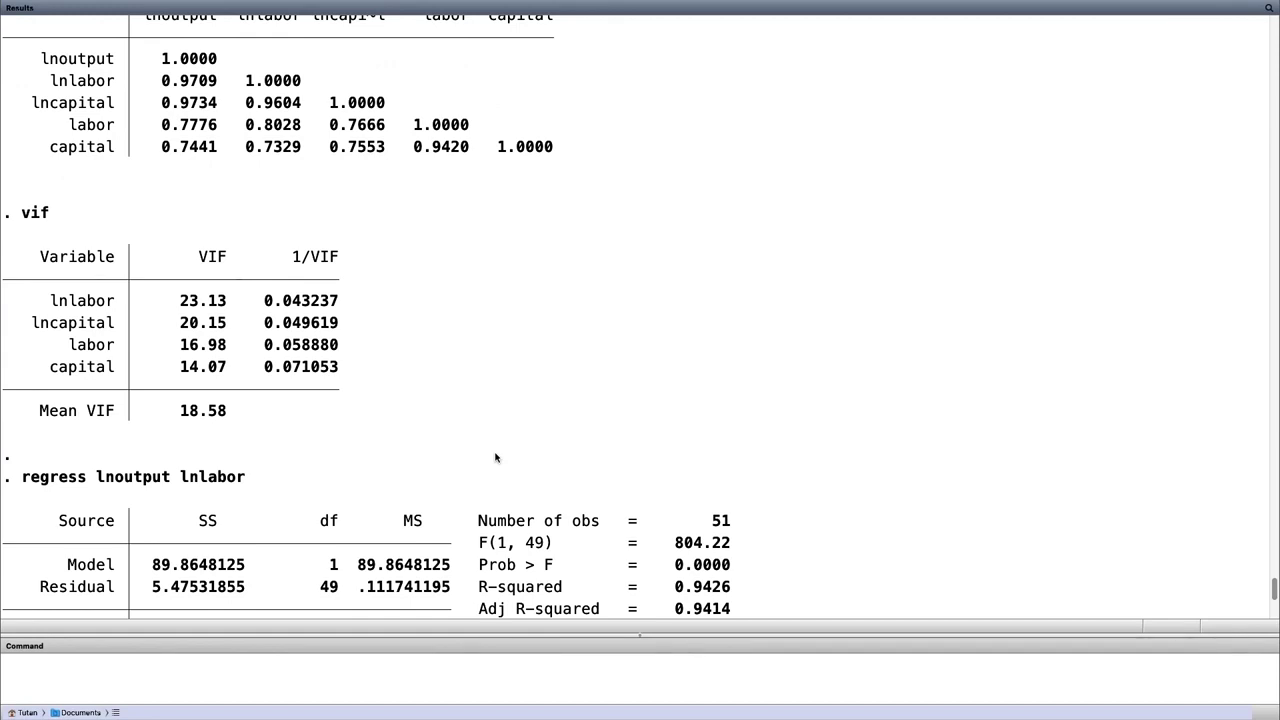
pyautogui.click(216, 690)
pyautogui.write('pcorr(')
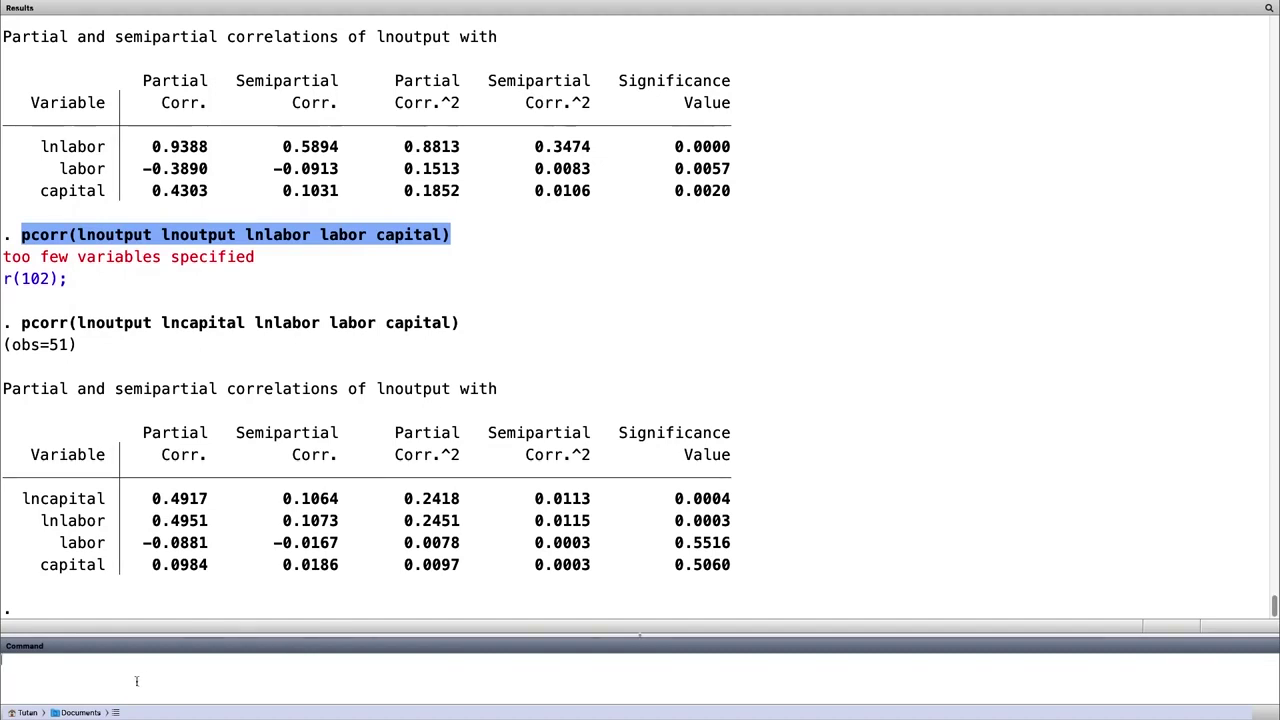
# Step: Mark the partial correlations 0.4917 for lncapital and 0.4951 for lnlabor
pyautogui.moveTo(145, 499); pyautogui.dragTo(218, 527)
pyautogui.click(150, 518)
pyautogui.click(250, 537)
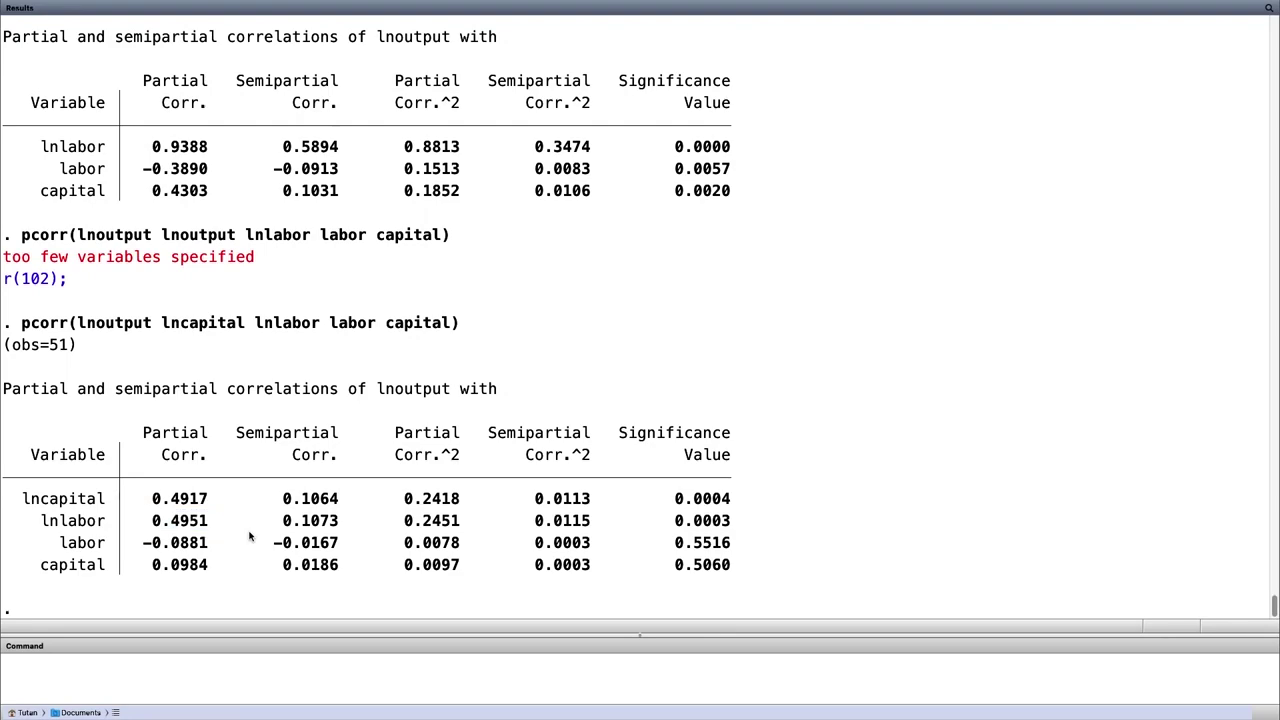
# Step: Mark the earlier 0.9709 and 0.9734 correlations with lnoutput, then return to the pcorr table
pyautogui.scroll(5, 250, 537)
pyautogui.scroll(8, 250, 537)
pyautogui.scroll(2, 250, 537)
pyautogui.scroll(-3, 250, 537)
pyautogui.scroll(6, 250, 537)
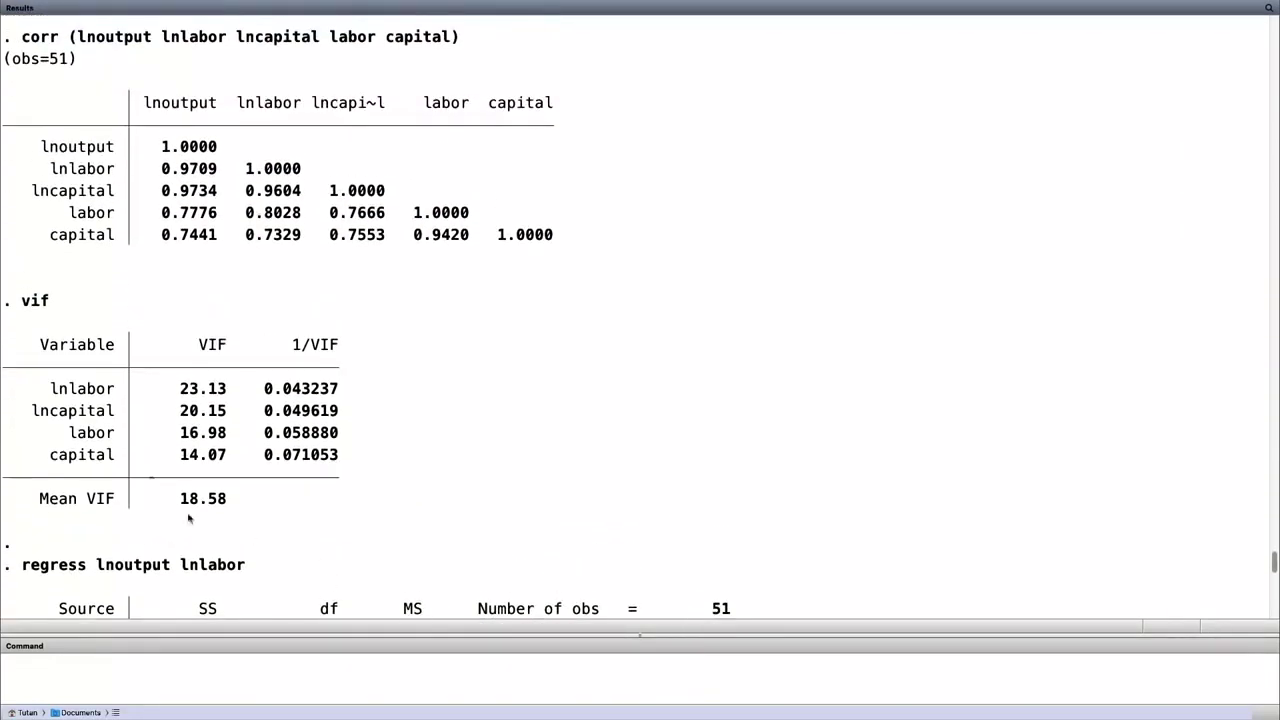
pyautogui.moveTo(158, 172); pyautogui.dragTo(216, 198)
pyautogui.click(213, 311)
pyautogui.scroll(-5, 213, 311)
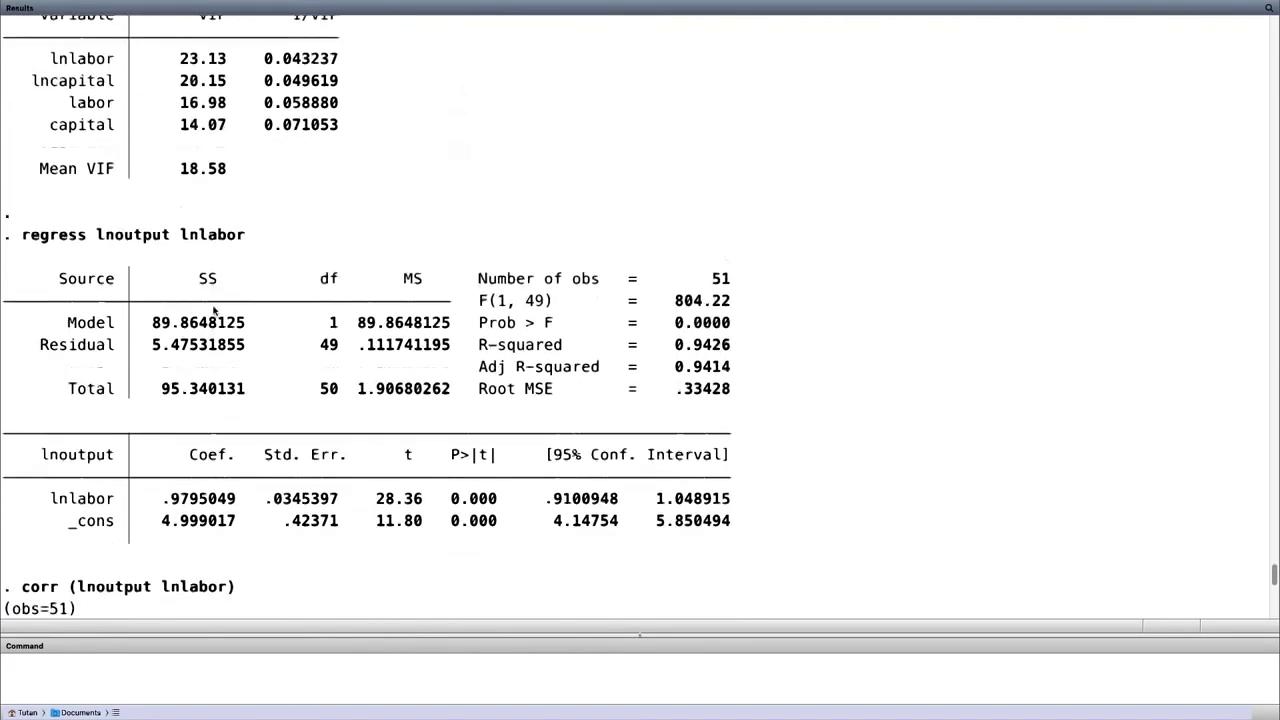
pyautogui.scroll(-8, 213, 311)
pyautogui.scroll(-3, 213, 311)
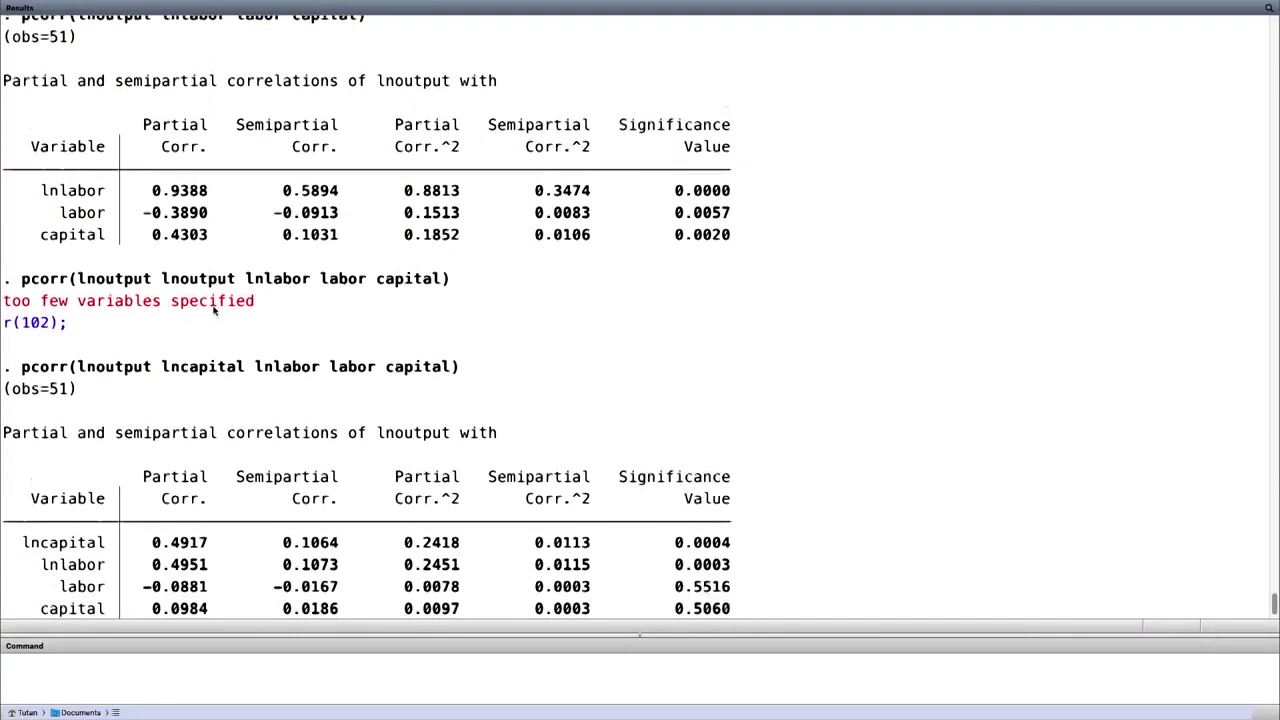
pyautogui.scroll(-1, 213, 311)
# Step: Mark lnlabor's 0.4951 partial correlation and the labor and capital rows' values
pyautogui.moveTo(136, 498); pyautogui.dragTo(238, 498)
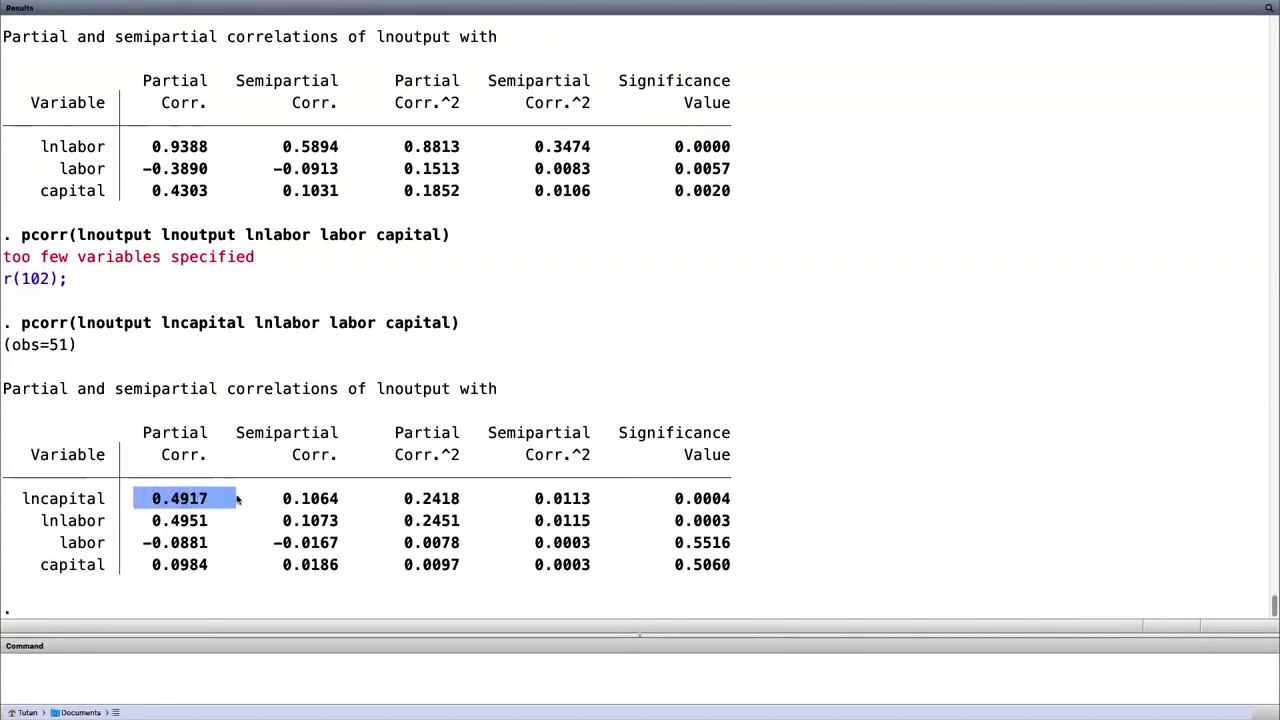
pyautogui.click(130, 530)
pyautogui.moveTo(130, 530); pyautogui.dragTo(228, 522)
pyautogui.moveTo(48, 542); pyautogui.dragTo(203, 572)
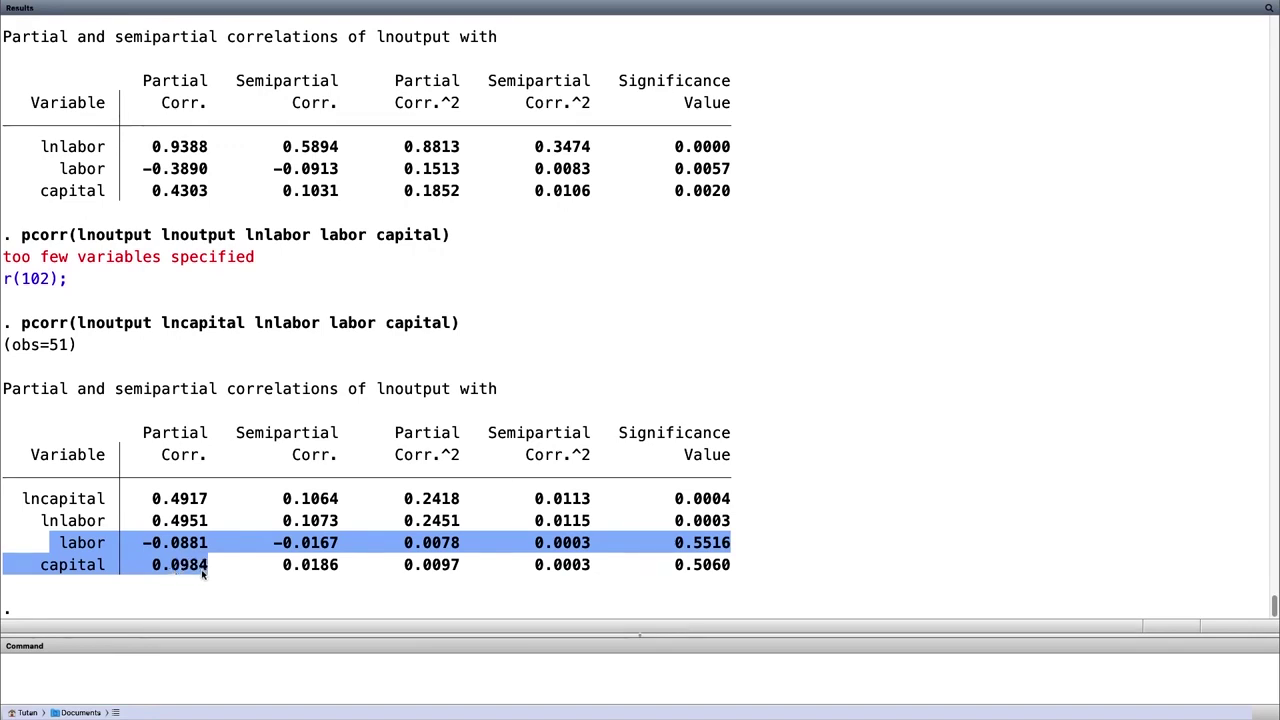
pyautogui.click(228, 586)
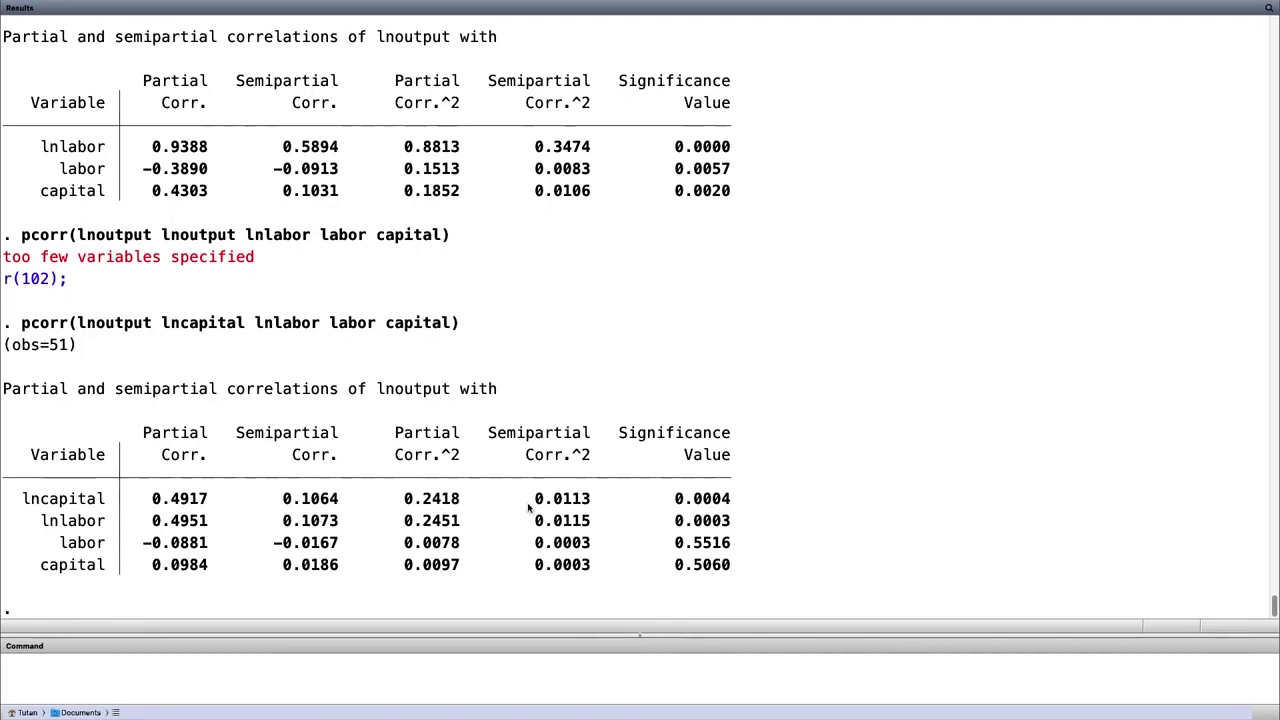
# Step: Mark the squared semipartial values 0.0113 for lncapital and 0.0115 for lnlabor
pyautogui.moveTo(526, 498); pyautogui.dragTo(592, 505)
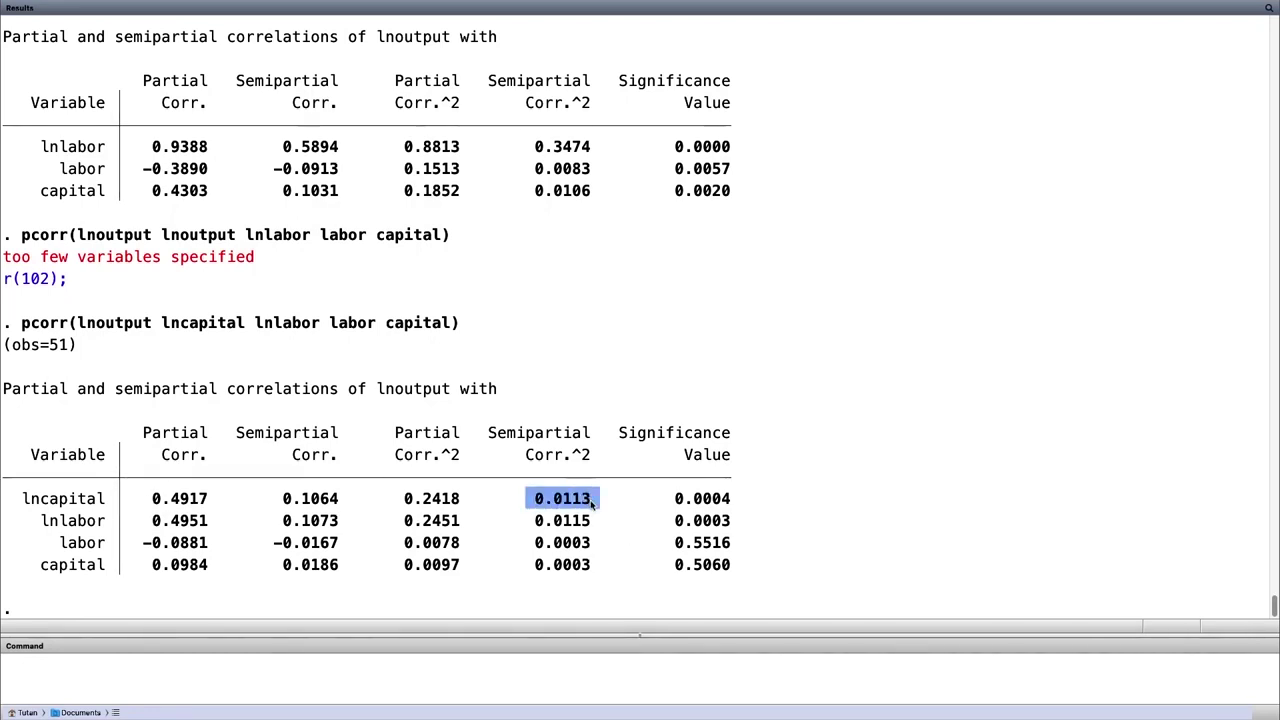
pyautogui.click(491, 500)
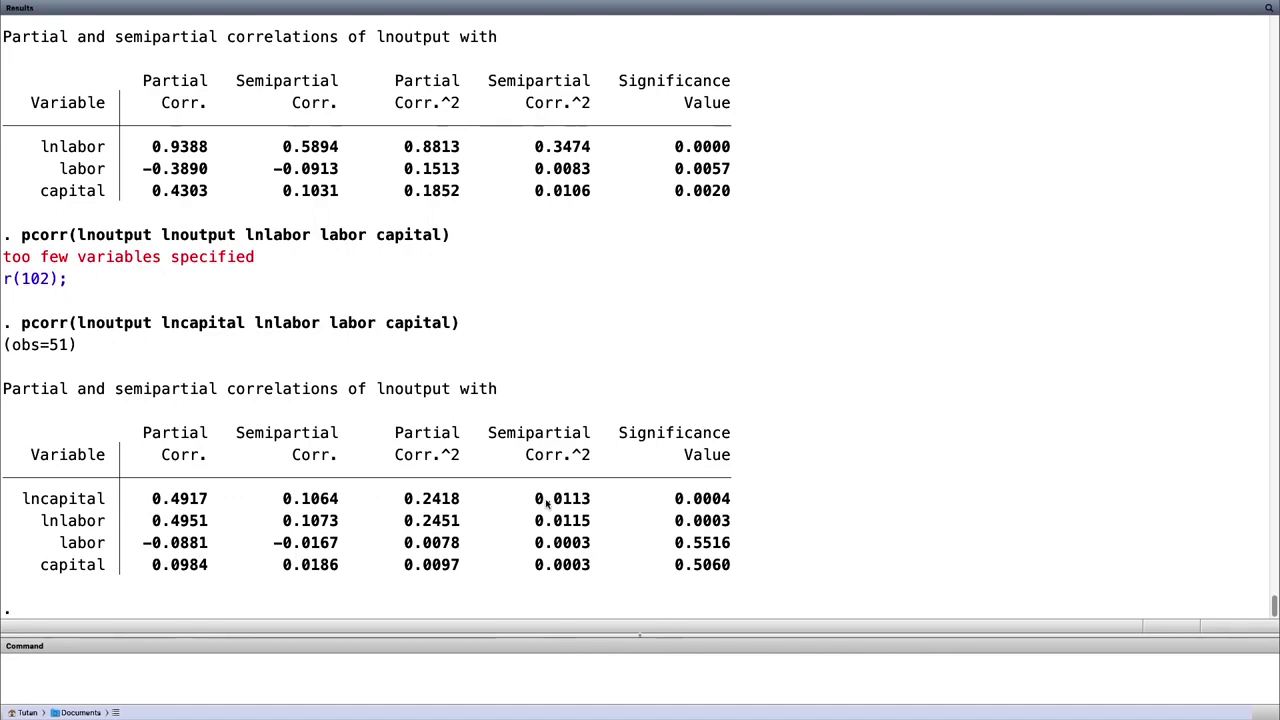
pyautogui.moveTo(526, 498); pyautogui.dragTo(589, 503)
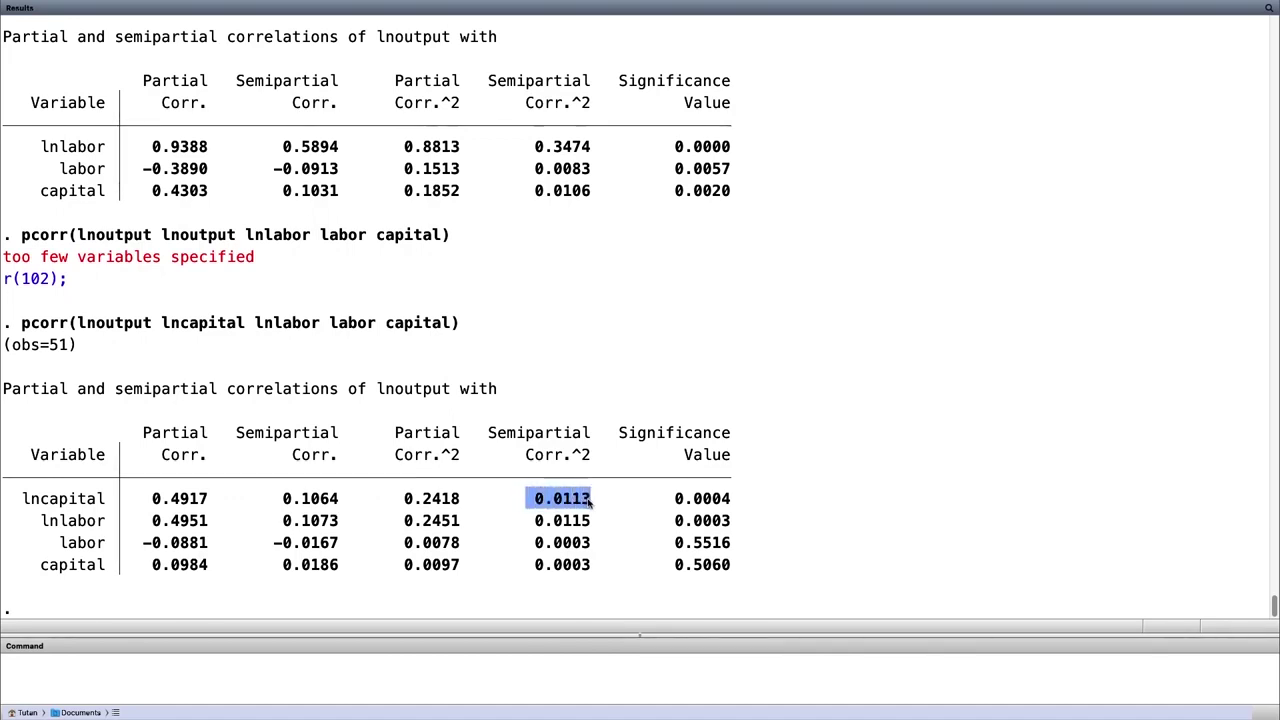
pyautogui.moveTo(518, 521); pyautogui.dragTo(586, 528)
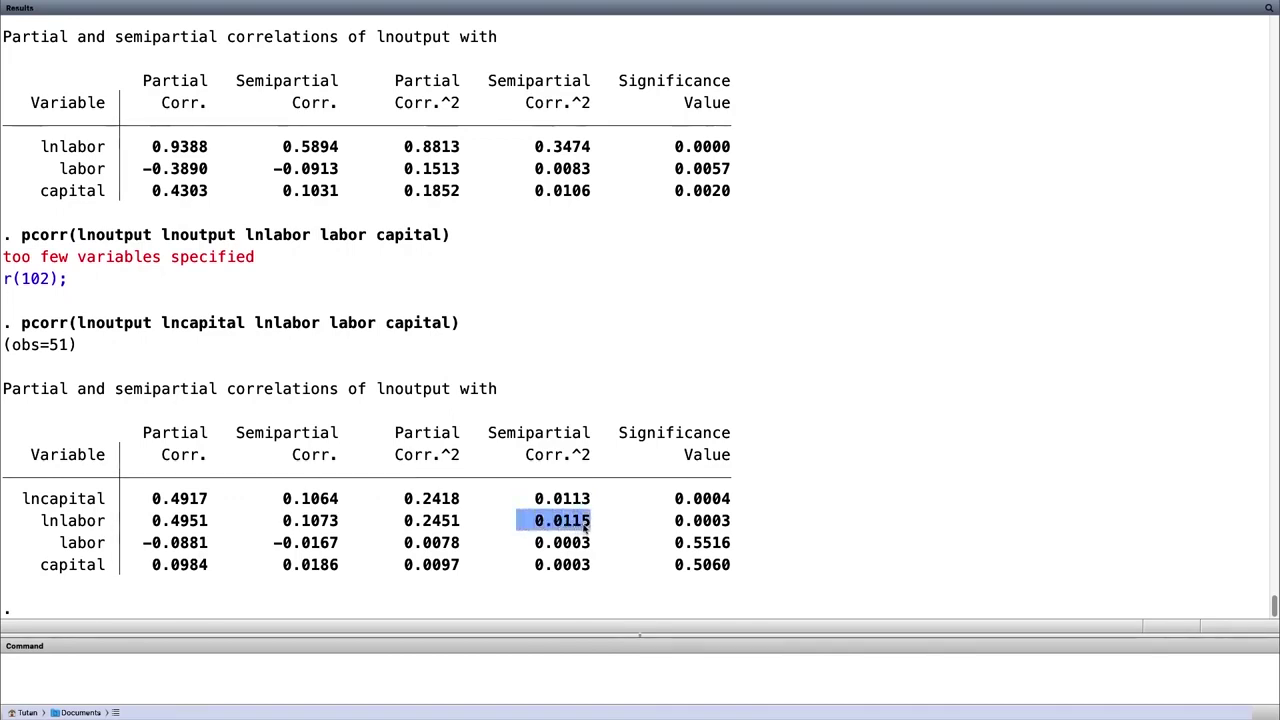